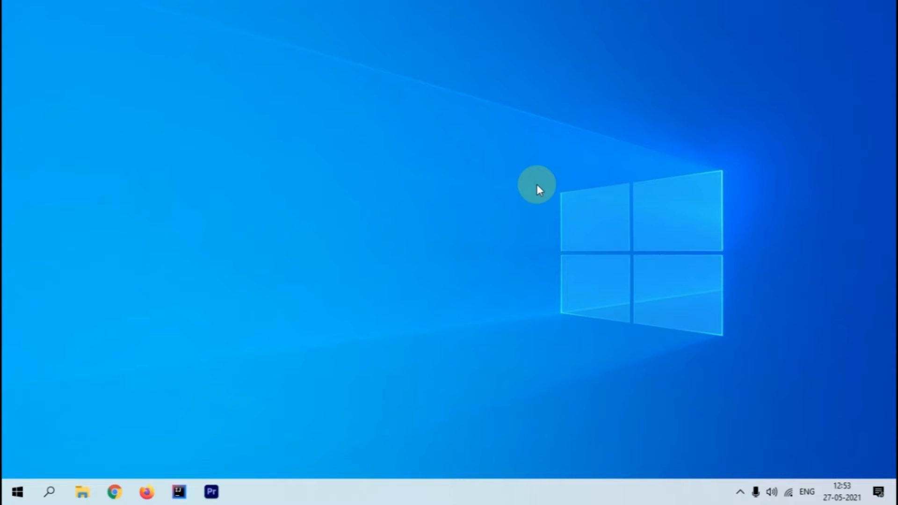
Open the Power Options control panel by running powercfg.cpl
{"action": "key", "text": "super+r"}
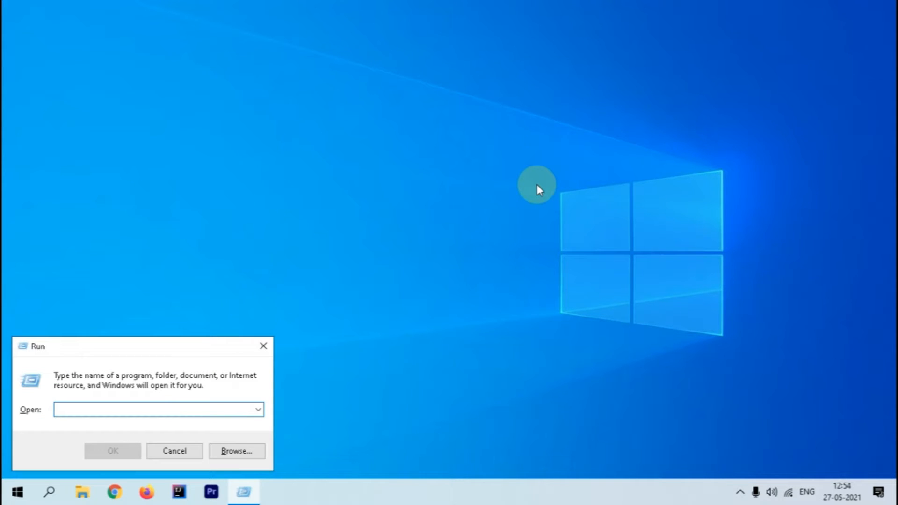
{"action": "type", "text": "po"}
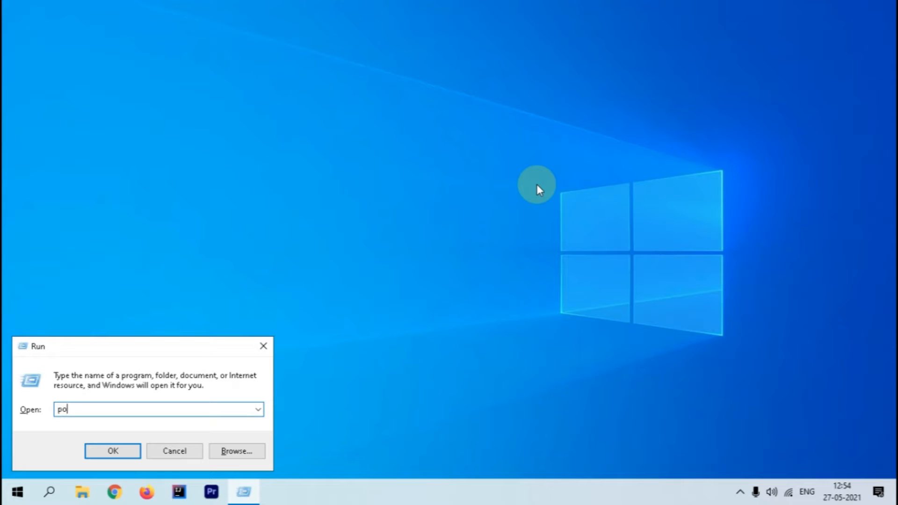
{"action": "type", "text": "wercfg.cpl"}
{"action": "key", "text": "Return"}
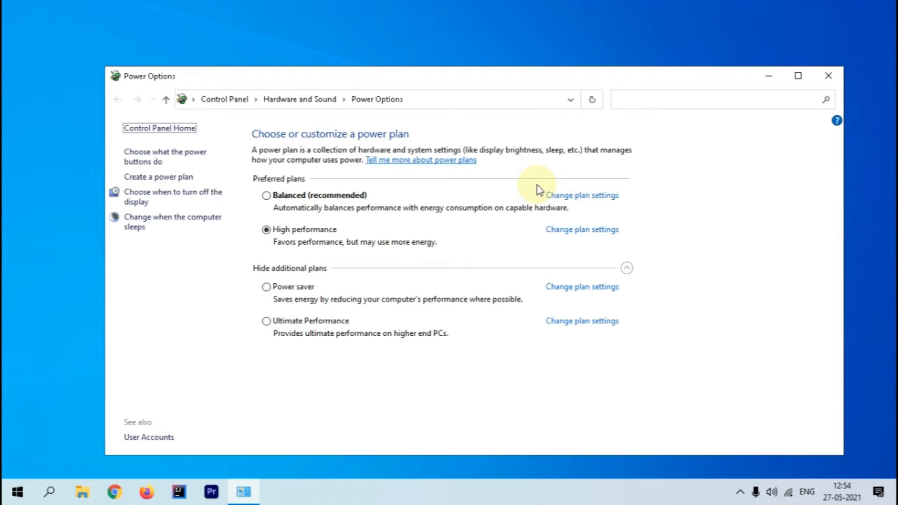
Activate the High performance power plan with the additional plans expanded, and close Power Options
{"action": "left_click", "coordinate": [594, 273]}
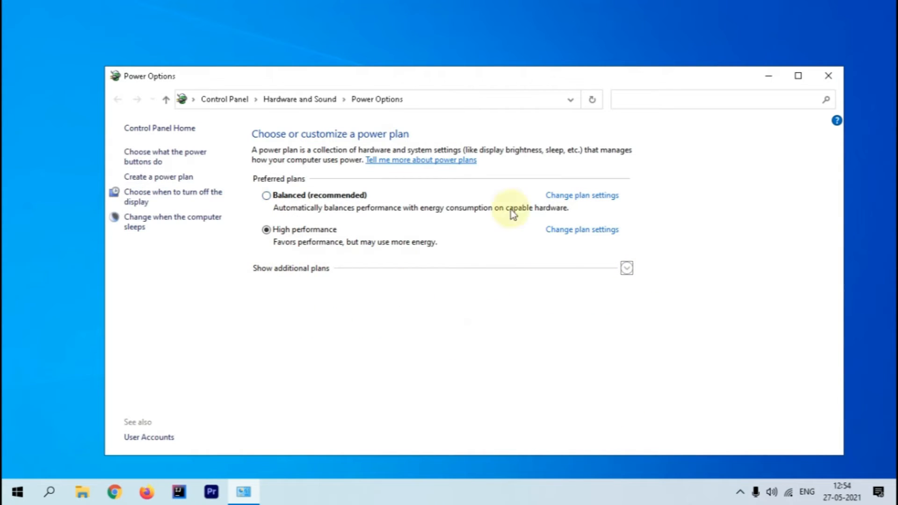
{"action": "left_click", "coordinate": [266, 195]}
{"action": "left_click", "coordinate": [307, 278]}
{"action": "left_click", "coordinate": [267, 229]}
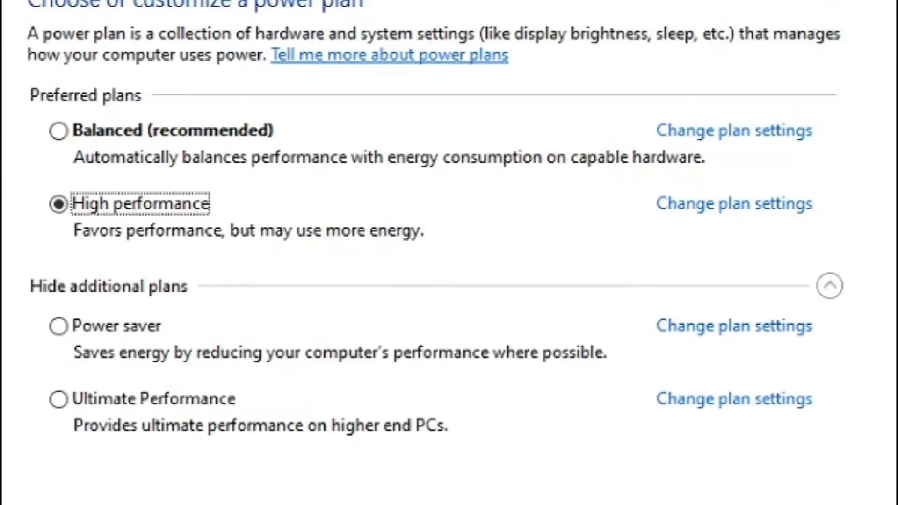
{"action": "left_click", "coordinate": [828, 82]}
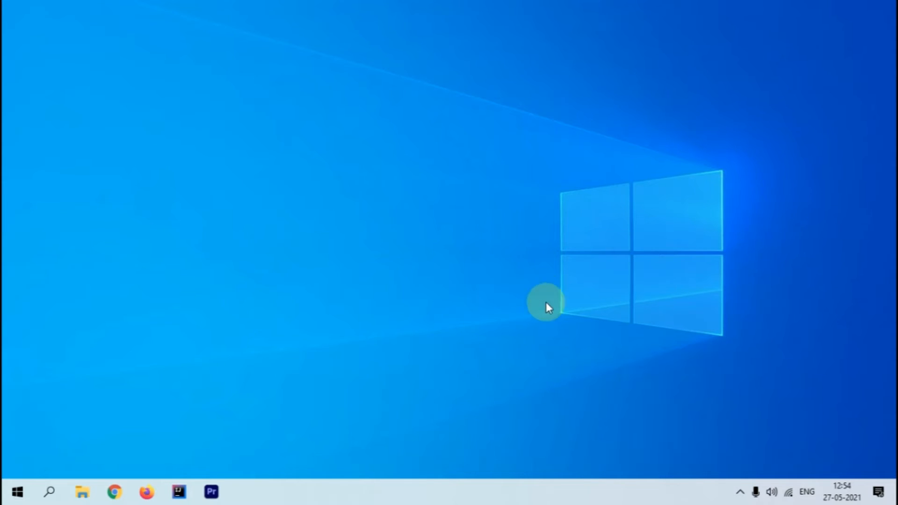
Review which startup programs are enabled or disabled in Task Manager, including Theme, Wondershare Studio and Windows Security notification, and close it
{"action": "right_click", "coordinate": [565, 497]}
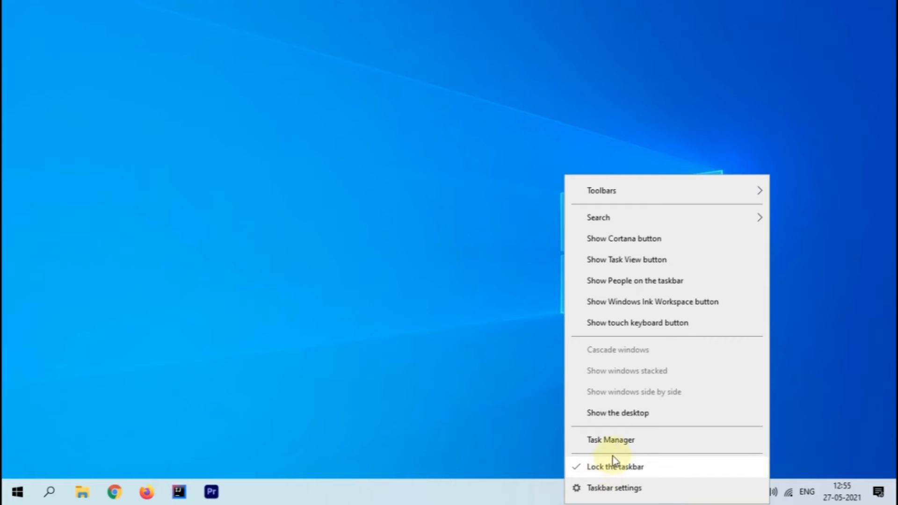
{"action": "left_click", "coordinate": [623, 446]}
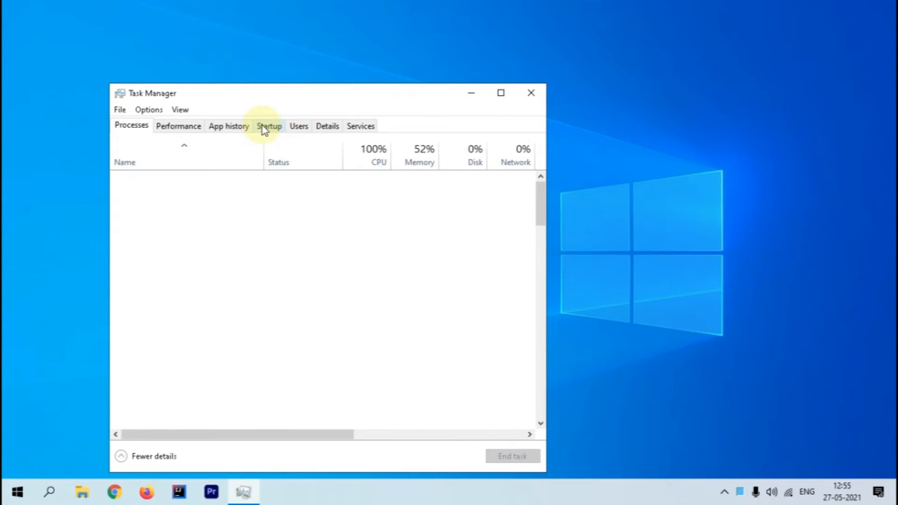
{"action": "left_click", "coordinate": [265, 129]}
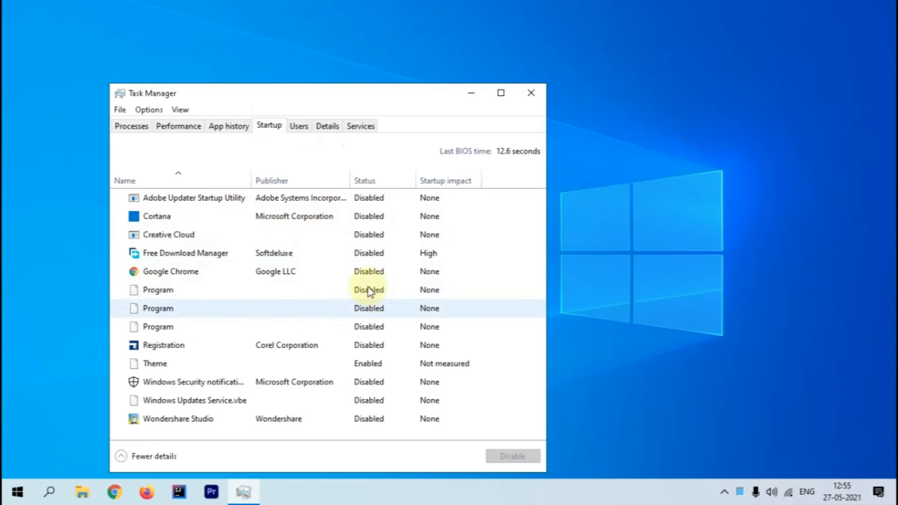
{"action": "left_click", "coordinate": [368, 367]}
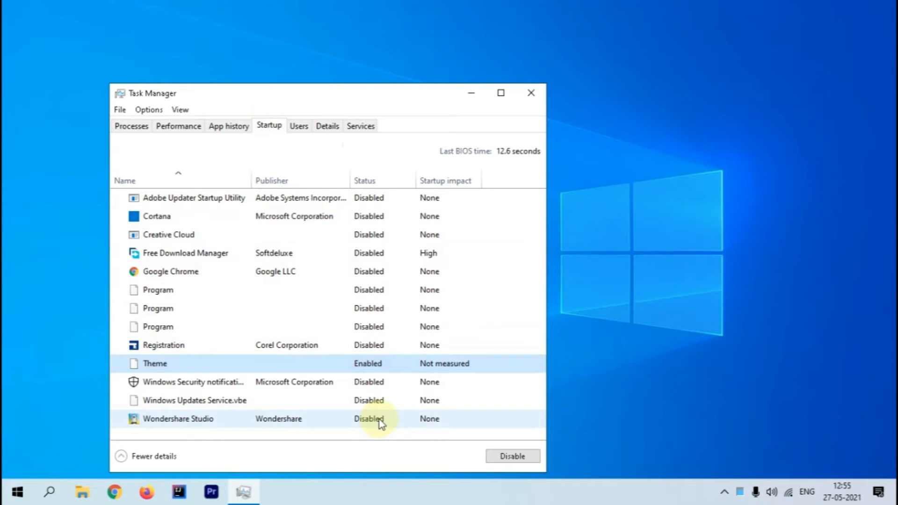
{"action": "left_click", "coordinate": [380, 422]}
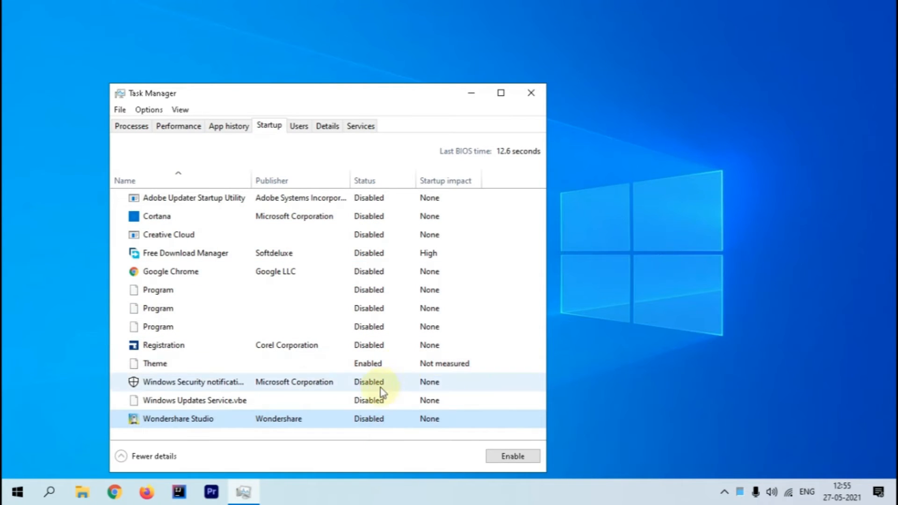
{"action": "left_click", "coordinate": [316, 383]}
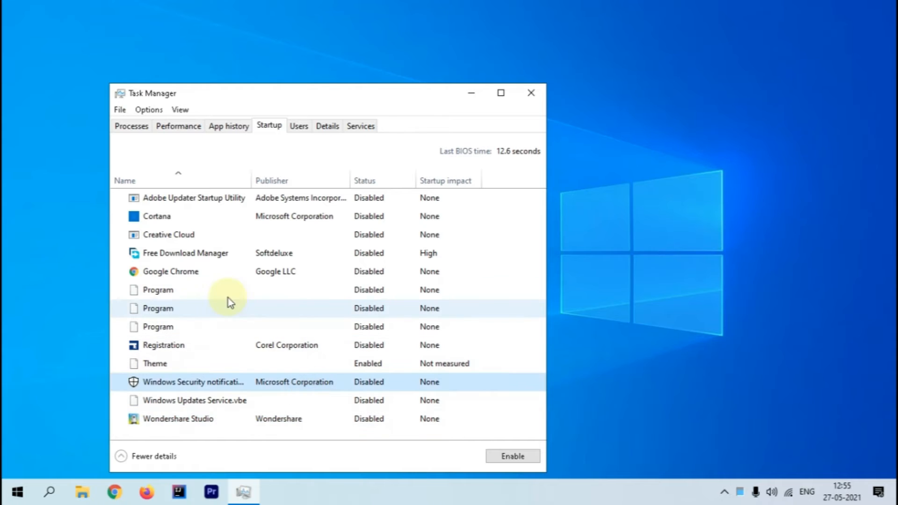
{"action": "left_click", "coordinate": [535, 101]}
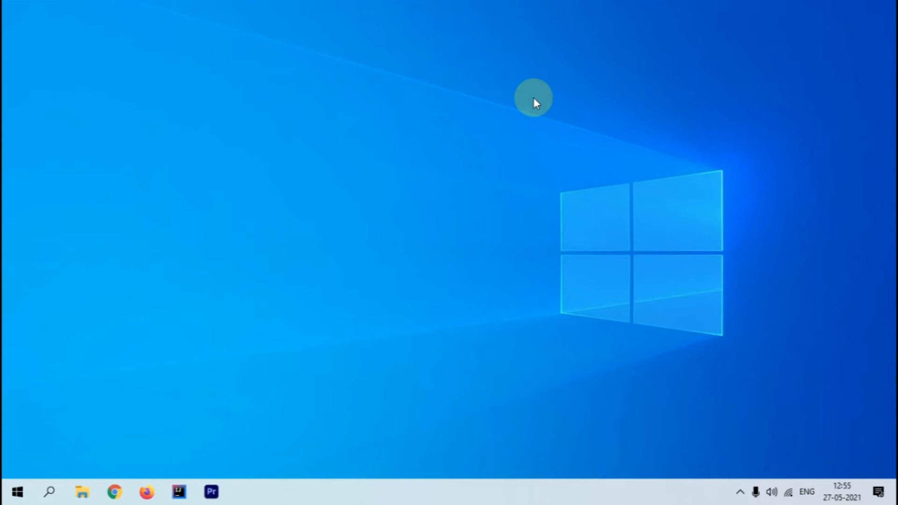
Run prefetch, delete all files in the Windows Prefetch folder, and refresh the desktop
{"action": "key", "text": "super+r"}
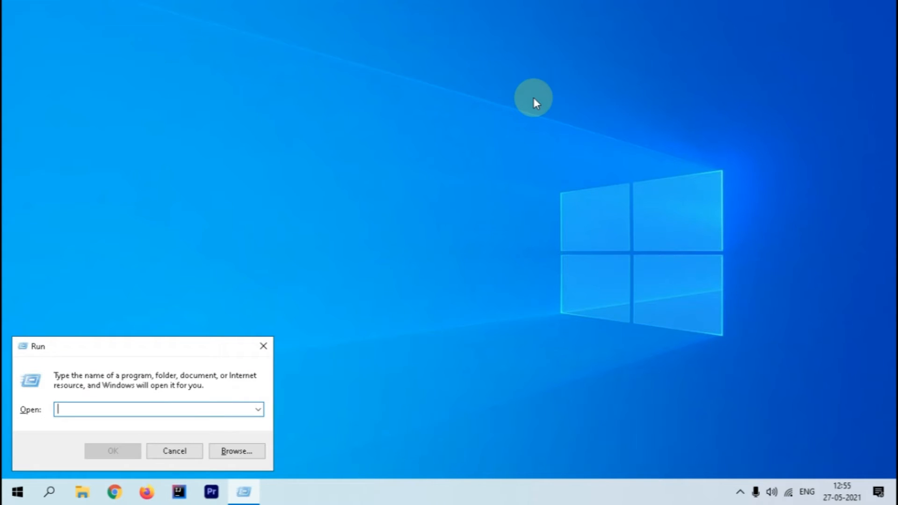
{"action": "type", "text": "pref"}
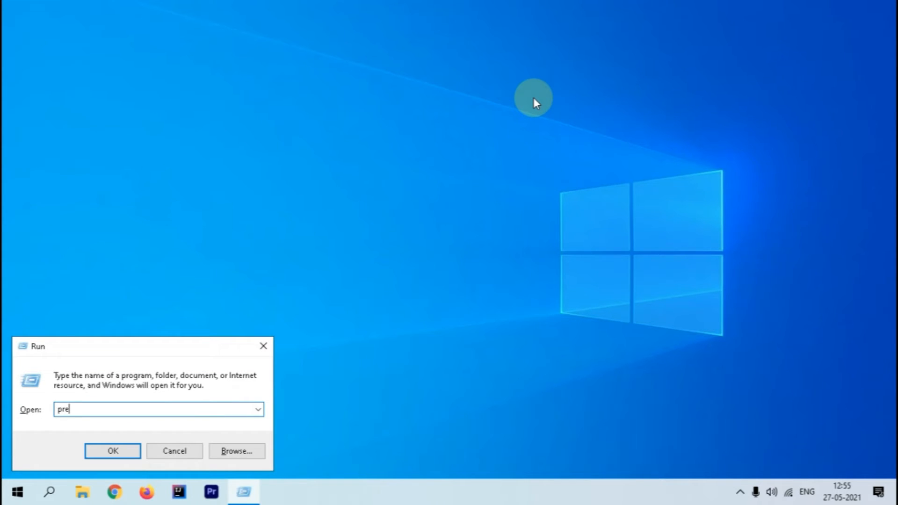
{"action": "type", "text": "etch"}
{"action": "key", "text": "Return"}
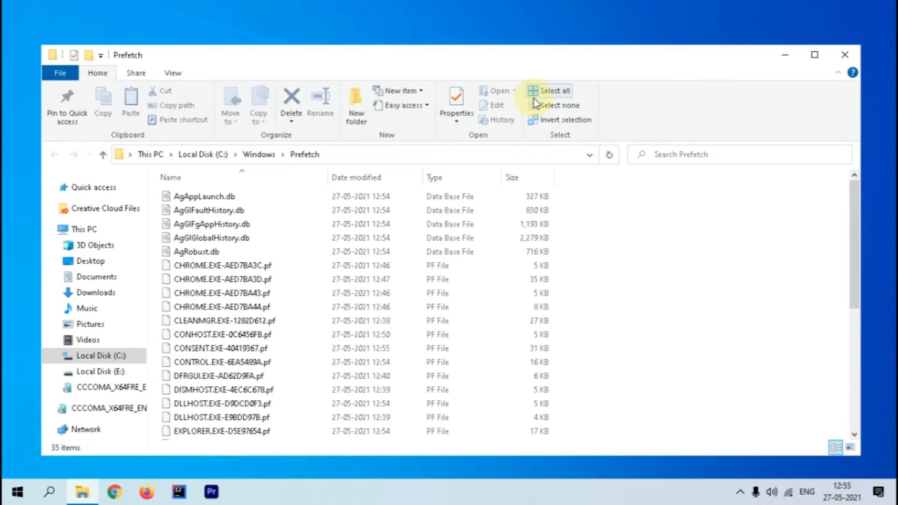
{"action": "left_click", "coordinate": [535, 97]}
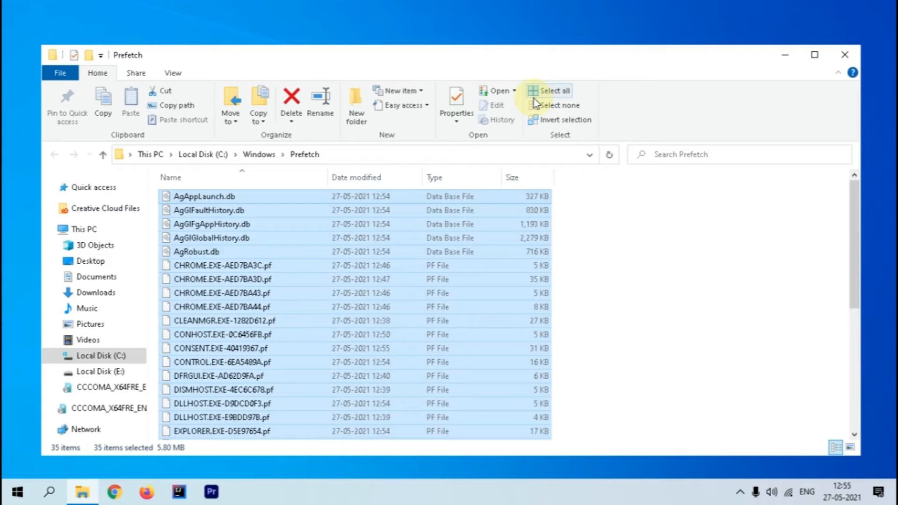
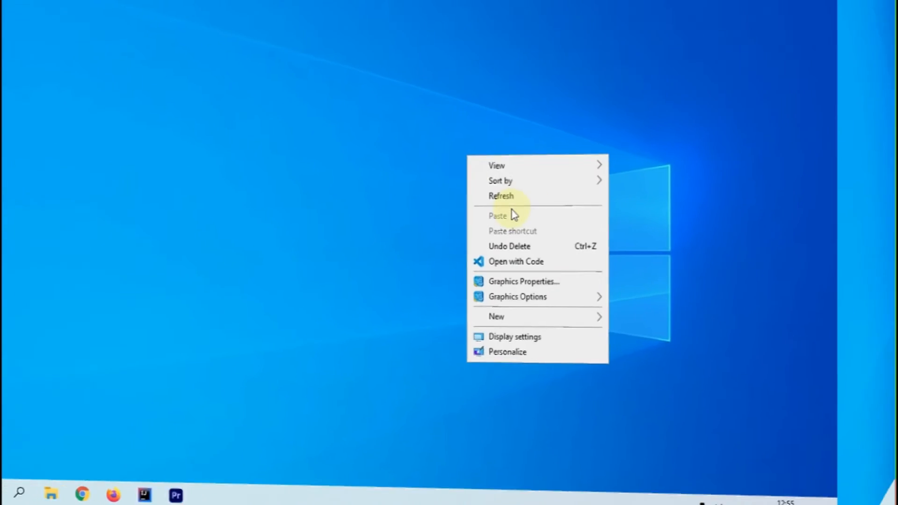
{"action": "left_click", "coordinate": [554, 202]}
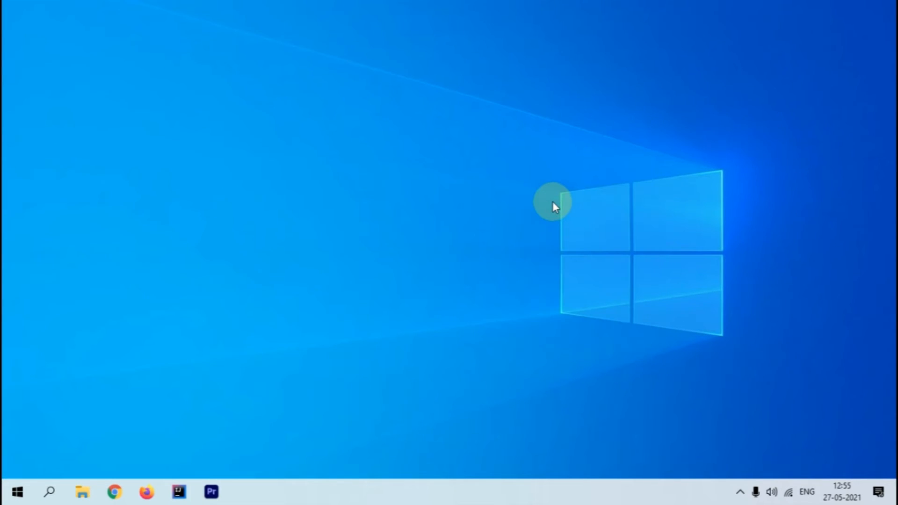
Run temp and delete all contents of the Windows Temp folder, skipping all items in use, and close the folder
{"action": "key", "text": "super+r"}
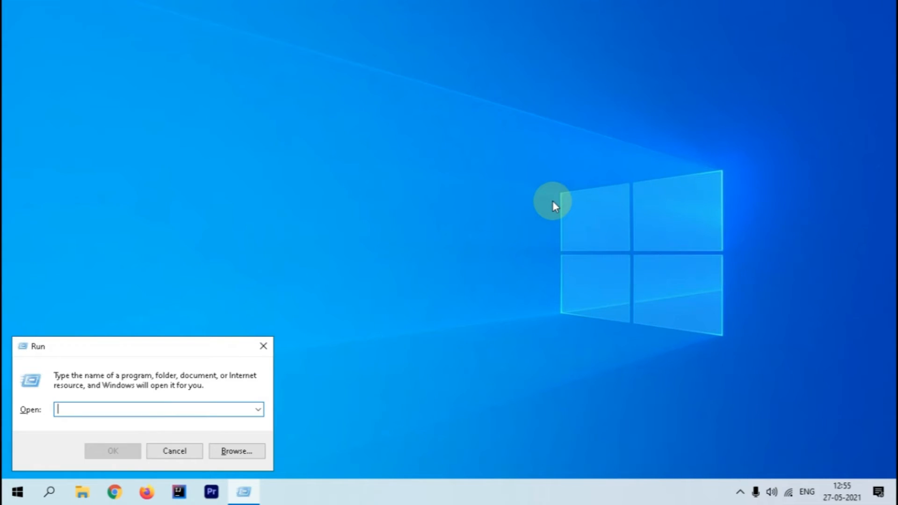
{"action": "type", "text": "temp"}
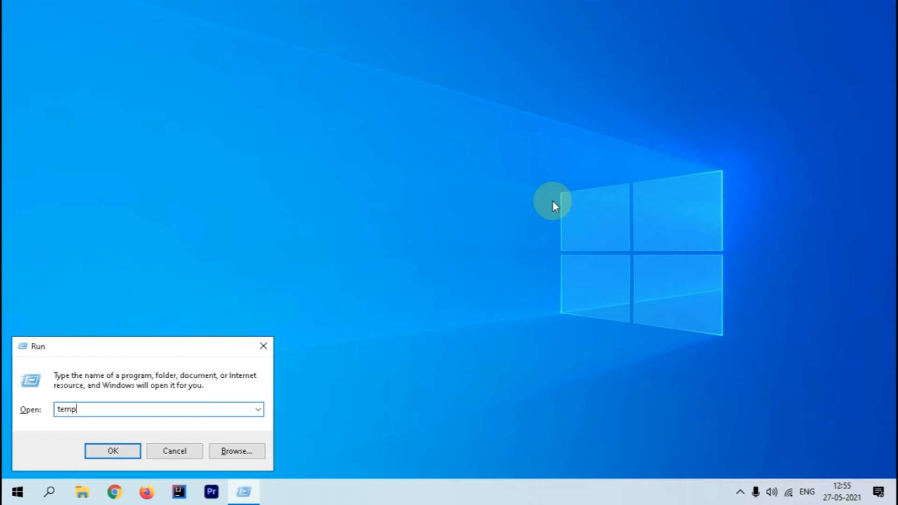
{"action": "key", "text": "Return"}
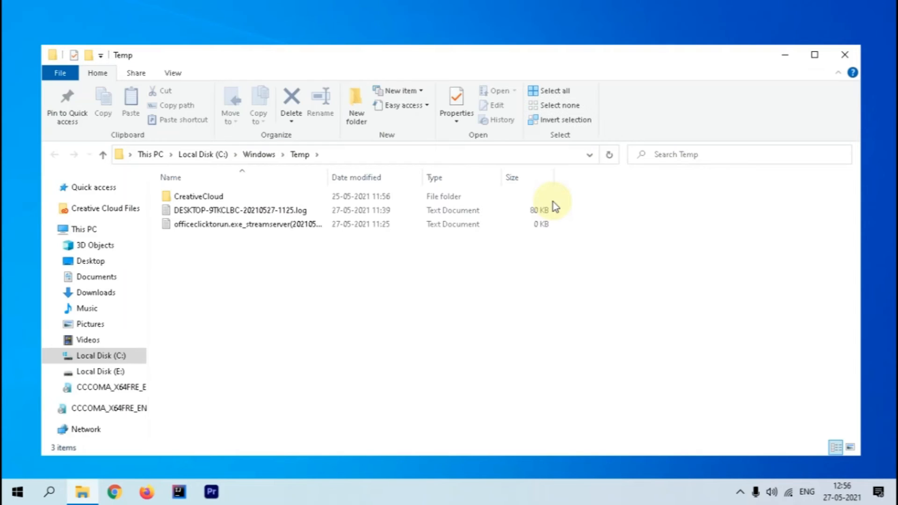
{"action": "key", "text": "ctrl+a"}
{"action": "key", "text": "Delete"}
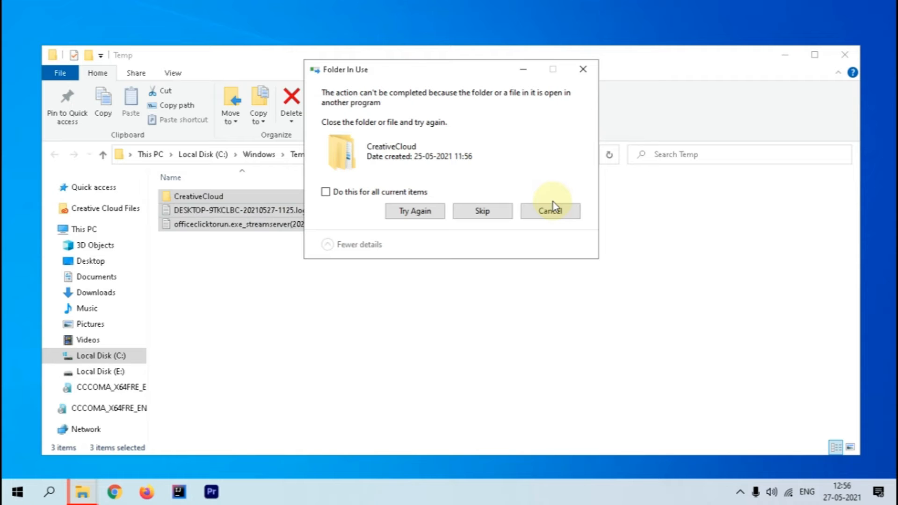
{"action": "left_click", "coordinate": [507, 214]}
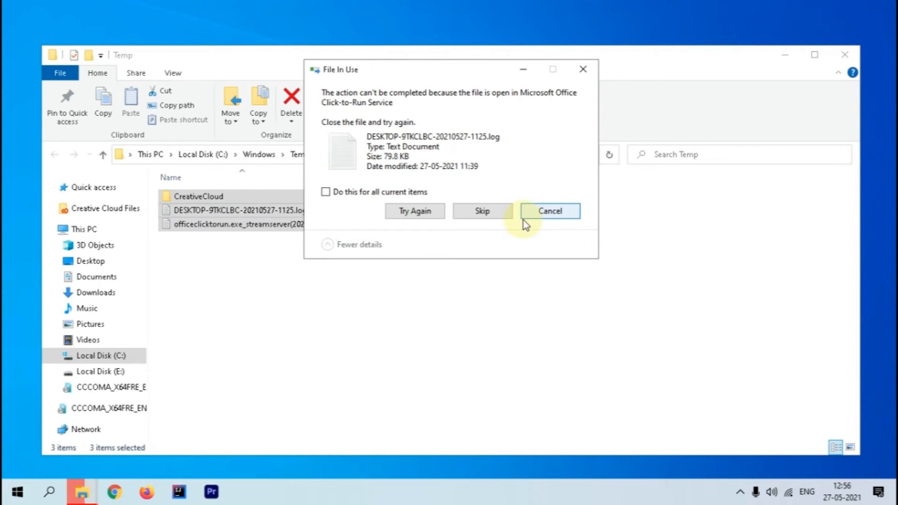
{"action": "left_click", "coordinate": [396, 192]}
{"action": "left_click", "coordinate": [483, 210]}
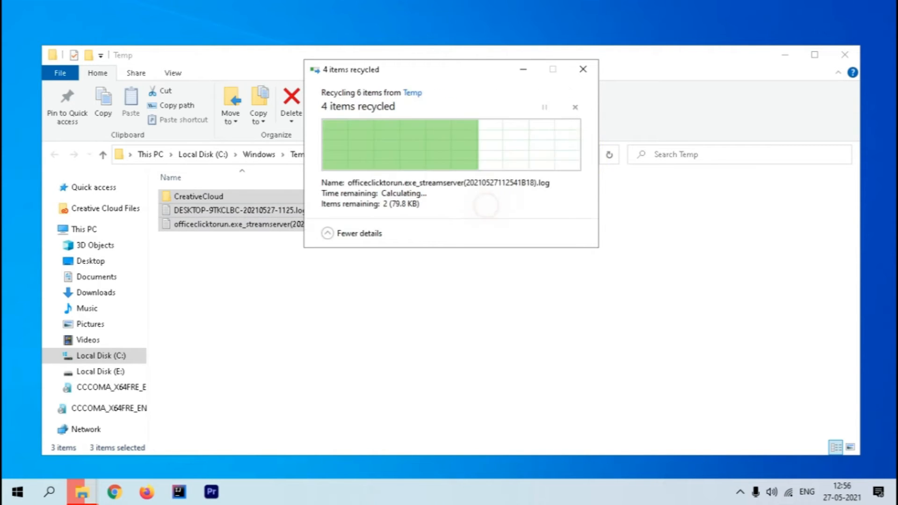
{"action": "left_click", "coordinate": [845, 54]}
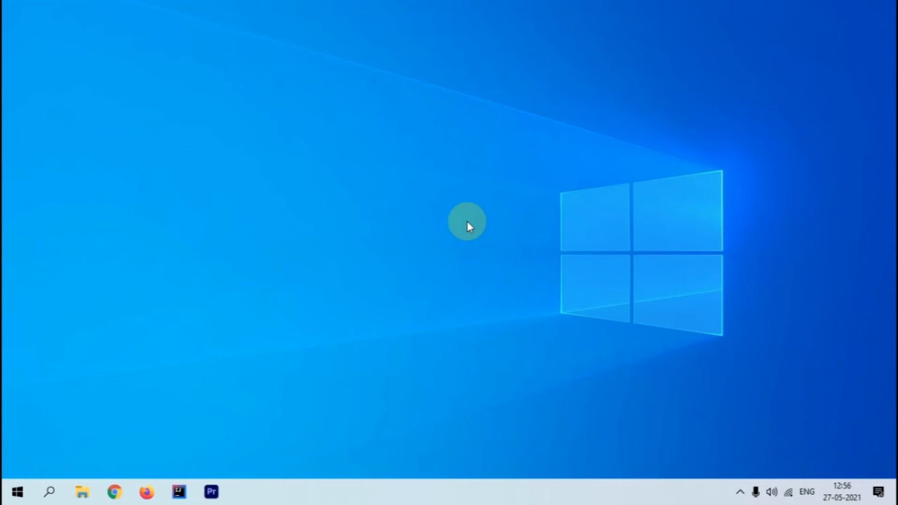
Run %temp% and delete all files in the user's local Temp folder, skipping all files in use, and close the folder
{"action": "key", "text": "super+r"}
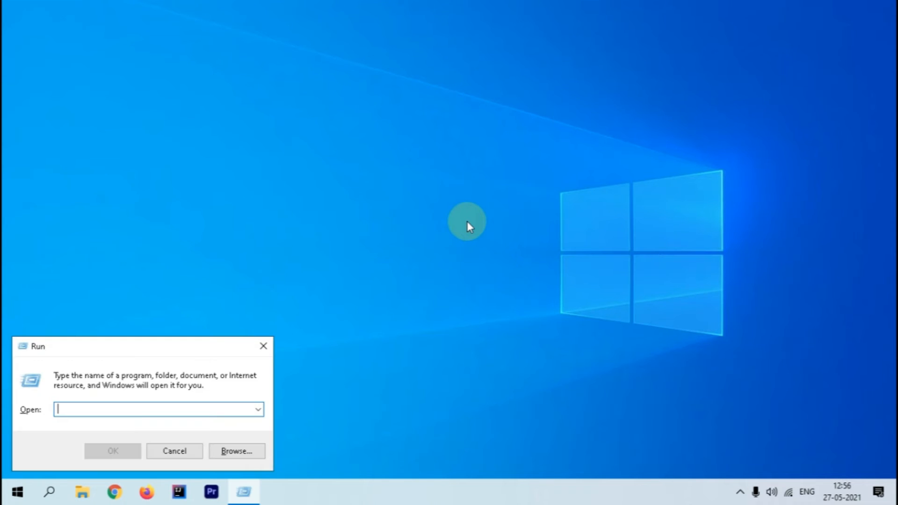
{"action": "type", "text": "%temp"}
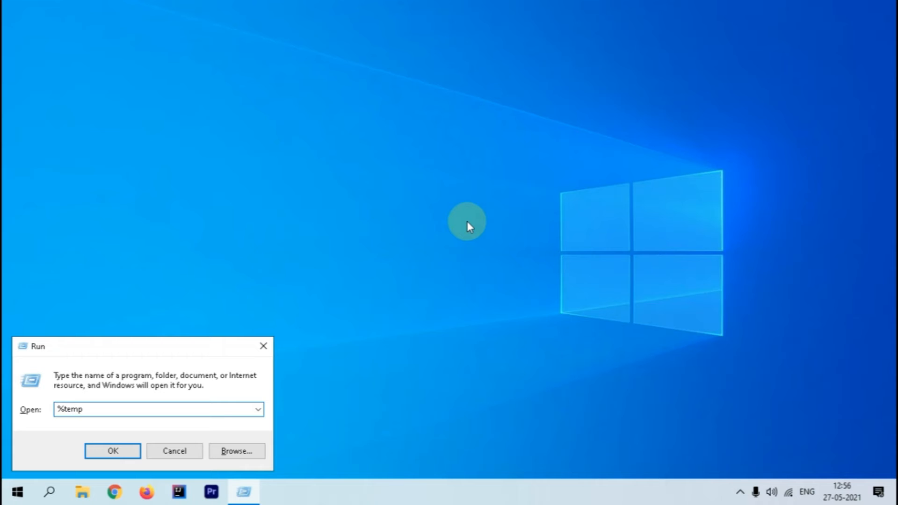
{"action": "type", "text": "%"}
{"action": "key", "text": "Return"}
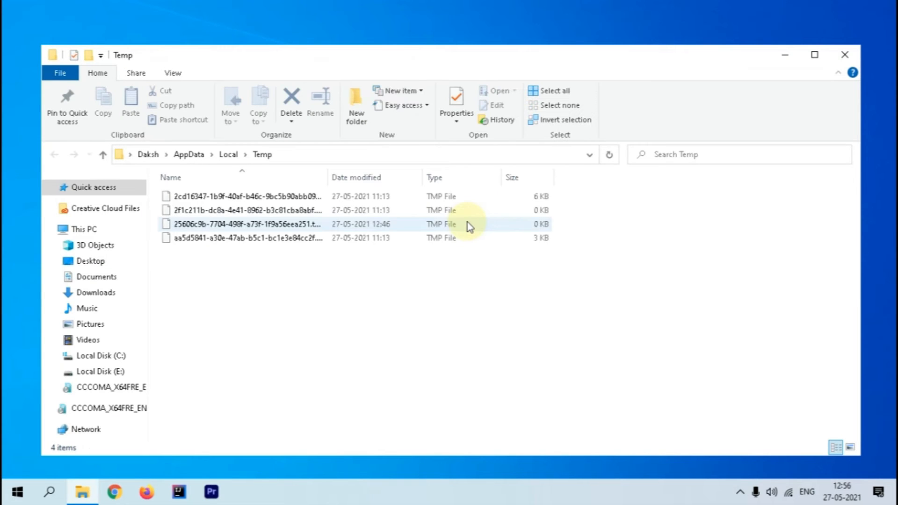
{"action": "key", "text": "ctrl+a"}
{"action": "key", "text": "Delete"}
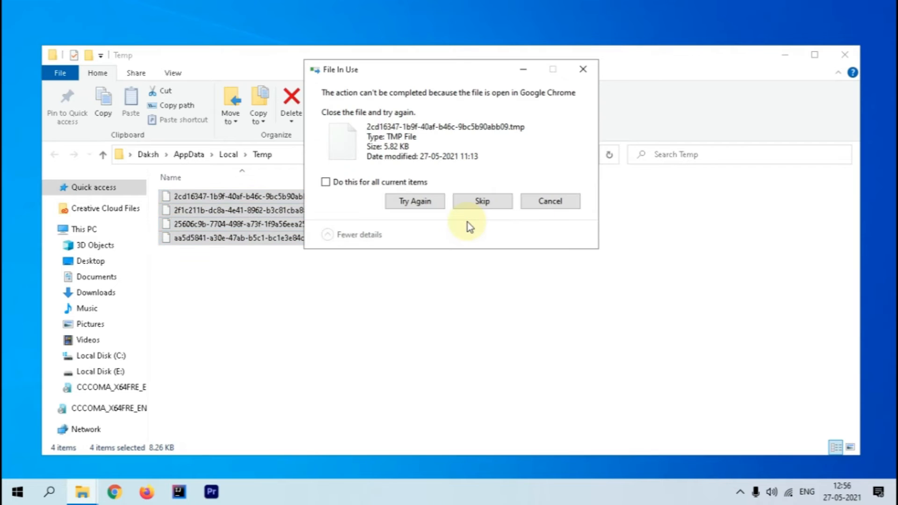
{"action": "left_click", "coordinate": [396, 181]}
{"action": "left_click", "coordinate": [468, 201]}
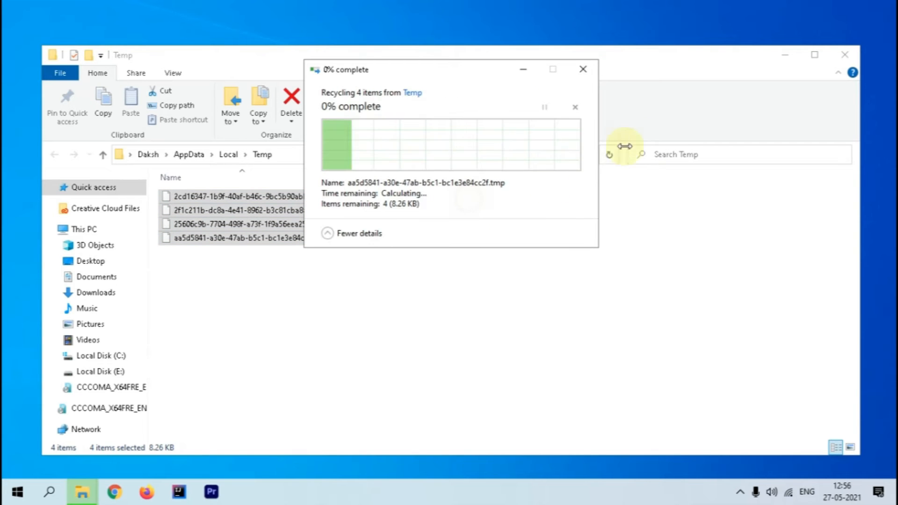
{"action": "left_click", "coordinate": [851, 59]}
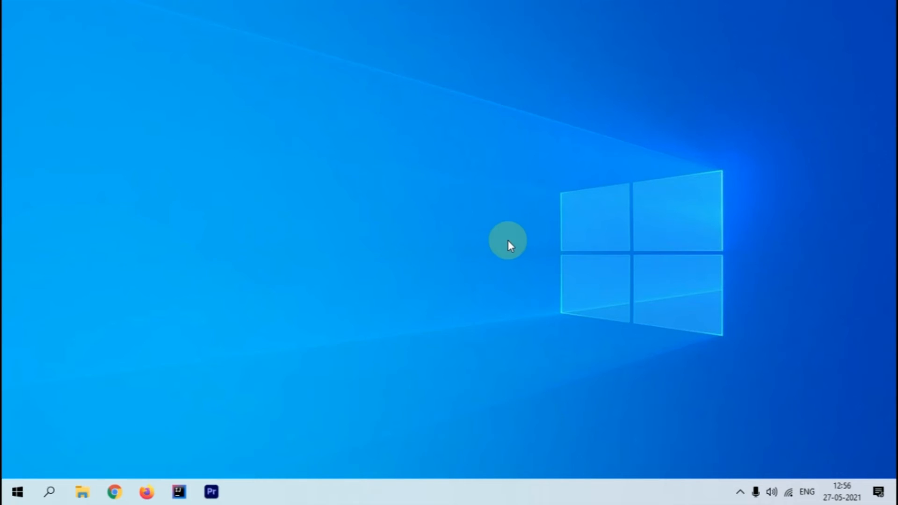
Search for disk cleanup, open the Disk Cleanup drive selection, and exit it without cleaning a drive
{"action": "key", "text": "super+s"}
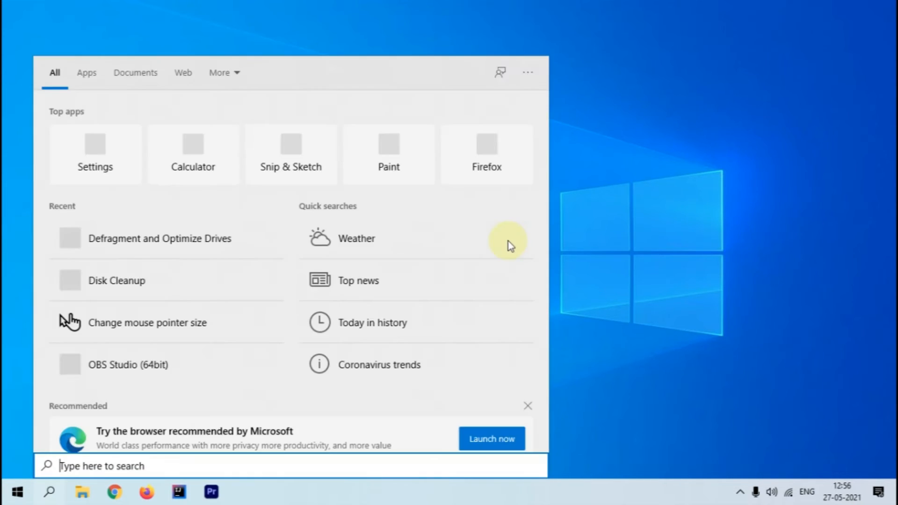
{"action": "type", "text": "disk"}
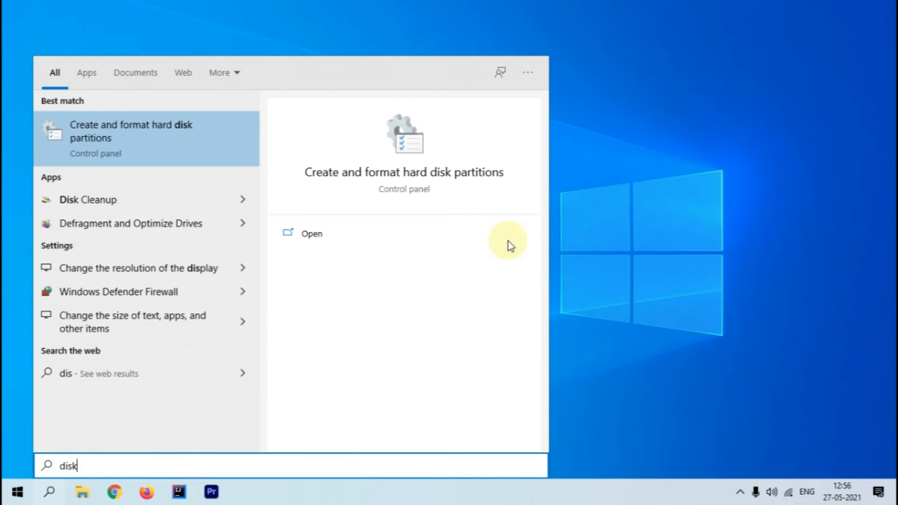
{"action": "type", "text": " clea"}
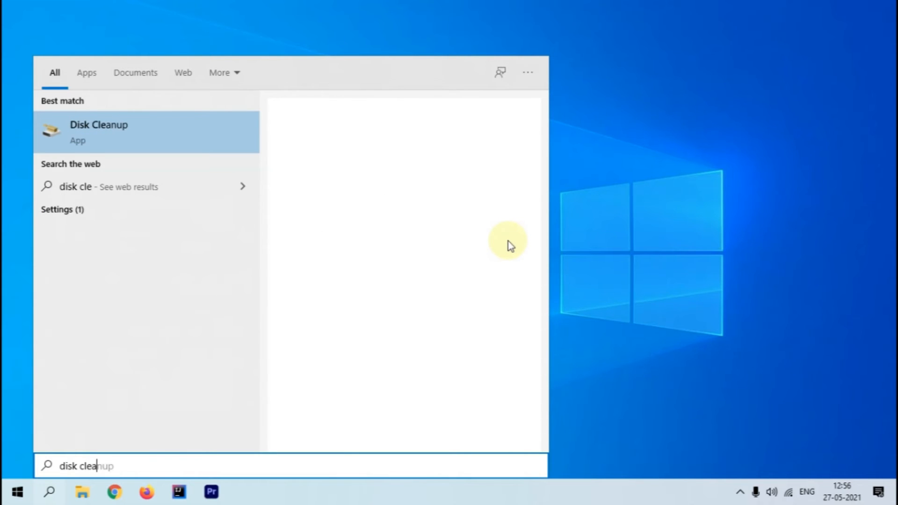
{"action": "type", "text": "nup"}
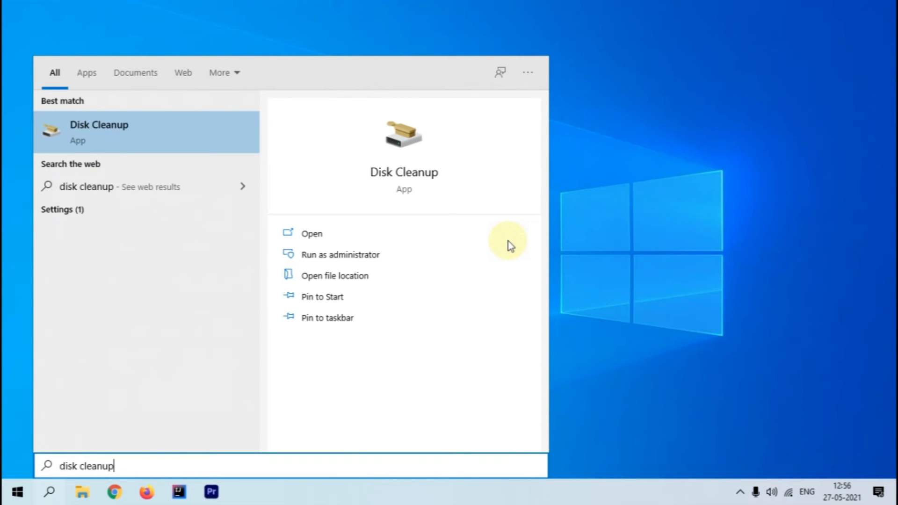
{"action": "left_click", "coordinate": [508, 240]}
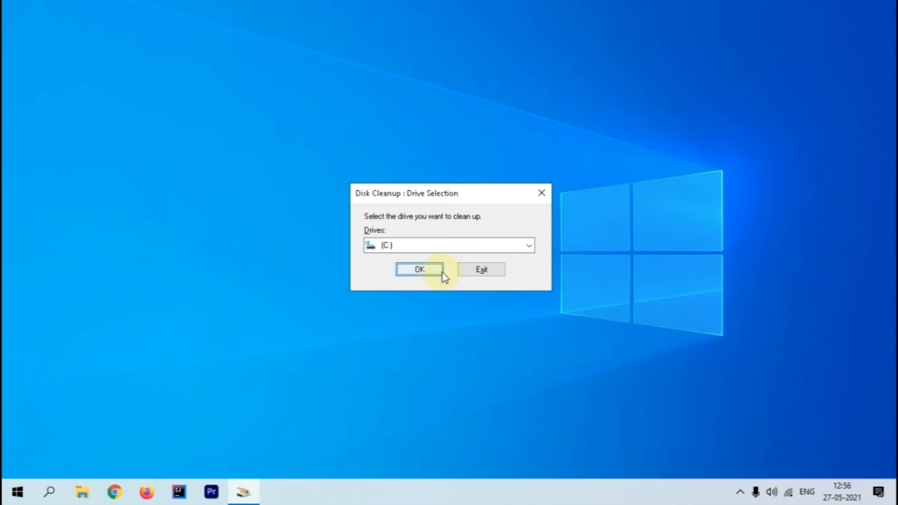
{"action": "left_click", "coordinate": [481, 269]}
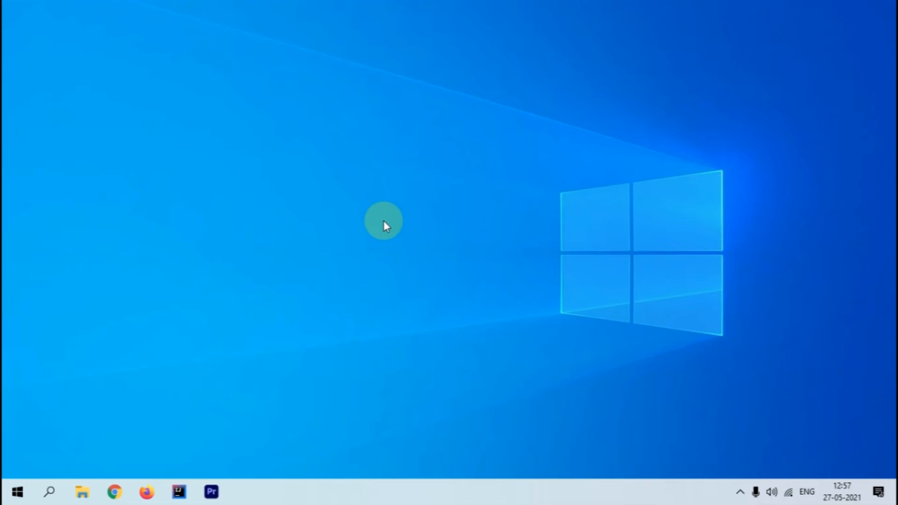
Search for optimize, open Defragment and Optimize Drives, check the optimization status of the C: and E: drives, and close it
{"action": "key", "text": "super+s"}
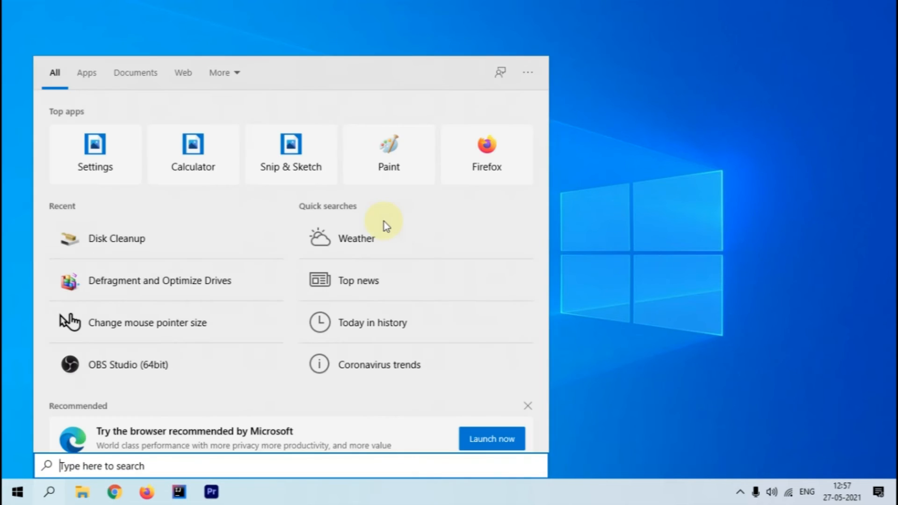
{"action": "type", "text": "opt"}
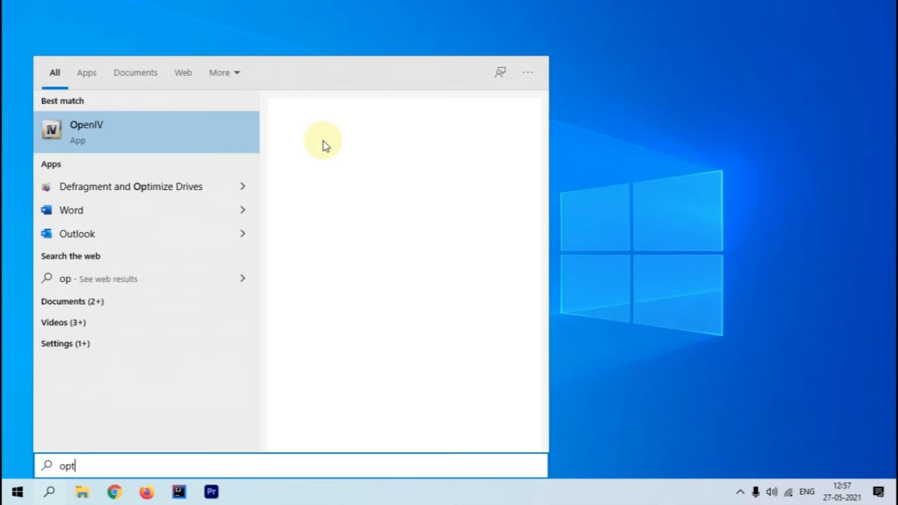
{"action": "type", "text": "imiz"}
{"action": "type", "text": "e"}
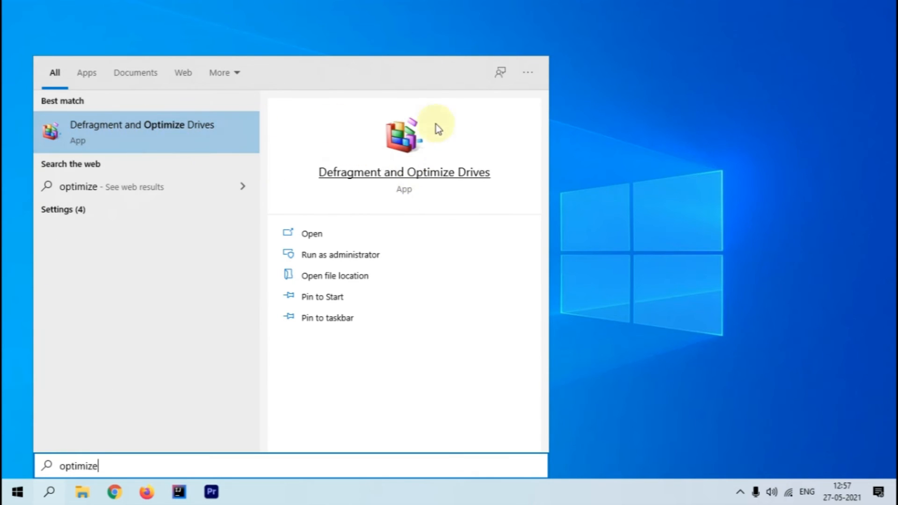
{"action": "left_click", "coordinate": [367, 234]}
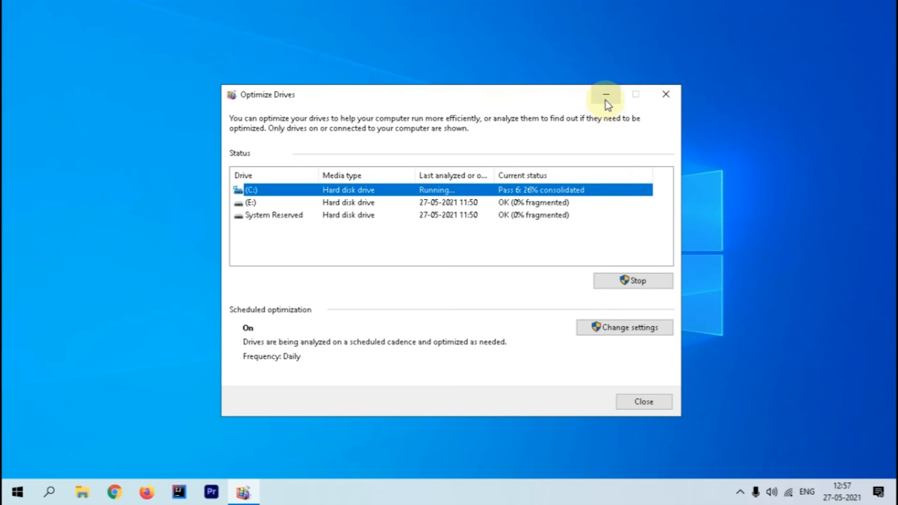
{"action": "left_click", "coordinate": [374, 204]}
{"action": "left_click", "coordinate": [379, 192]}
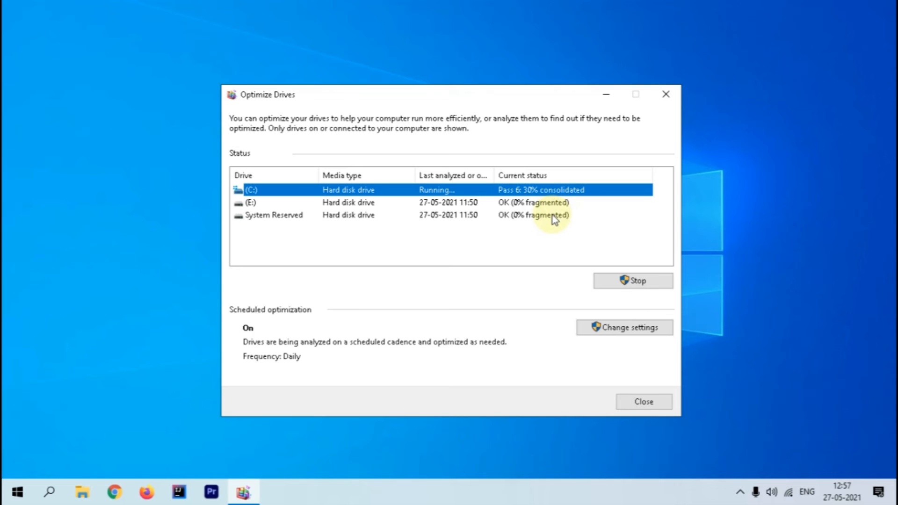
{"action": "left_click", "coordinate": [666, 95]}
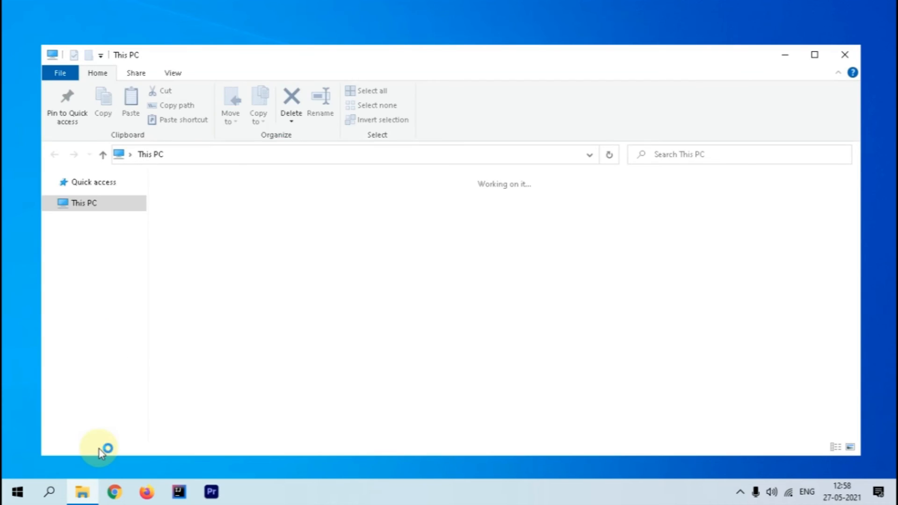
Open the properties of This PC from File Explorer and close the File Explorer window
{"action": "right_click", "coordinate": [106, 232]}
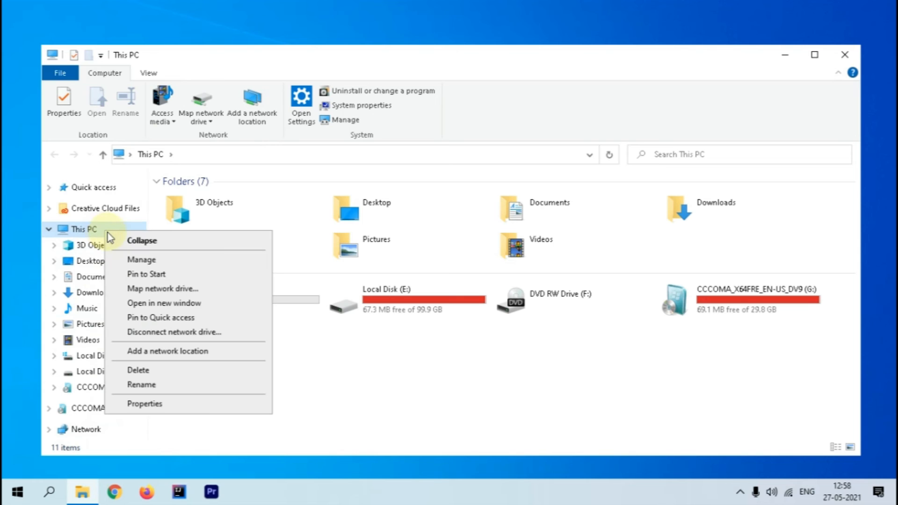
{"action": "left_click", "coordinate": [168, 403]}
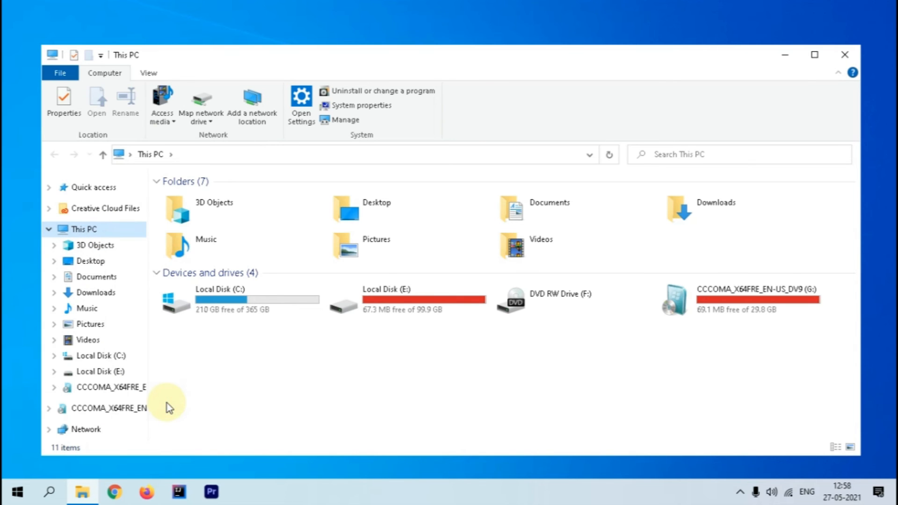
{"action": "mouse_move", "coordinate": [83, 492]}
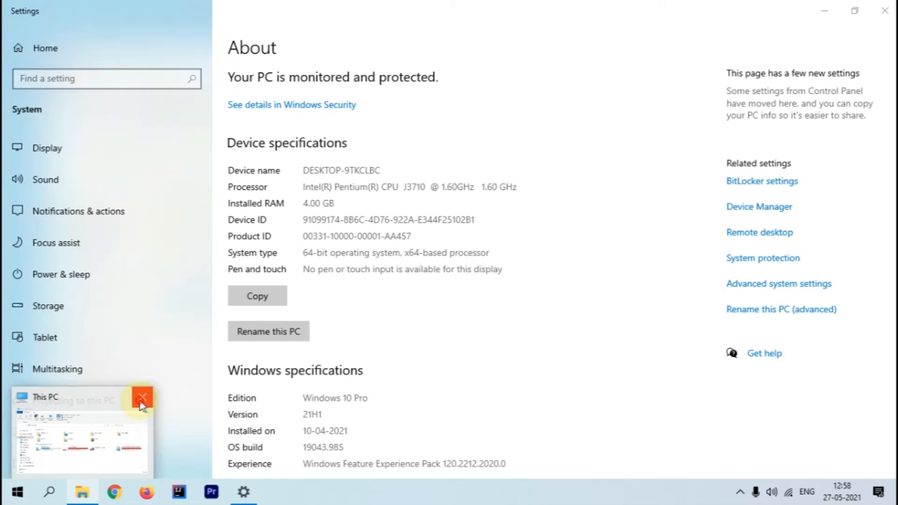
{"action": "left_click", "coordinate": [141, 397]}
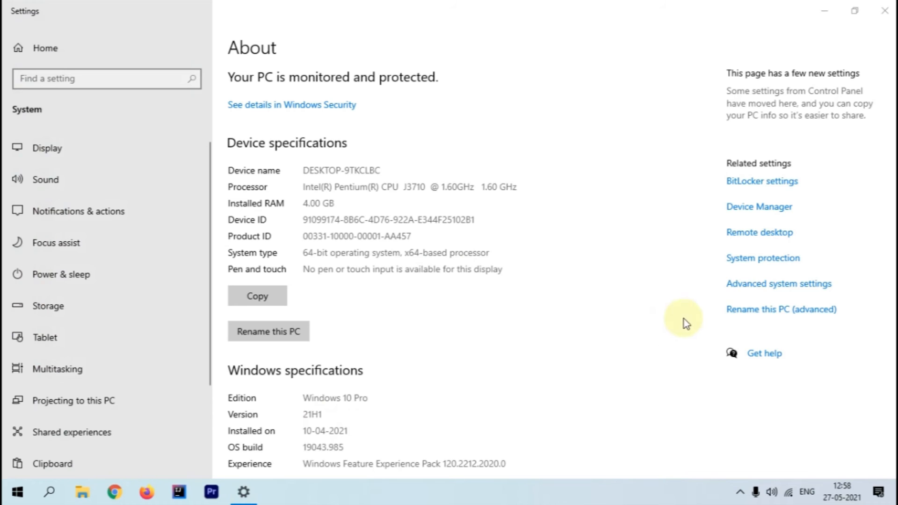
Open the performance options from the advanced system settings and apply Adjust for best performance to the visual effects
{"action": "left_click", "coordinate": [763, 287]}
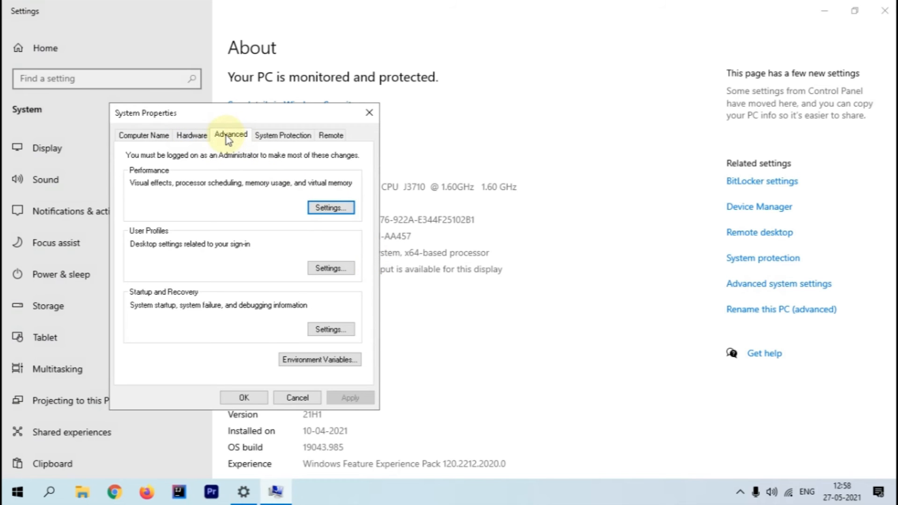
{"action": "left_click", "coordinate": [335, 206]}
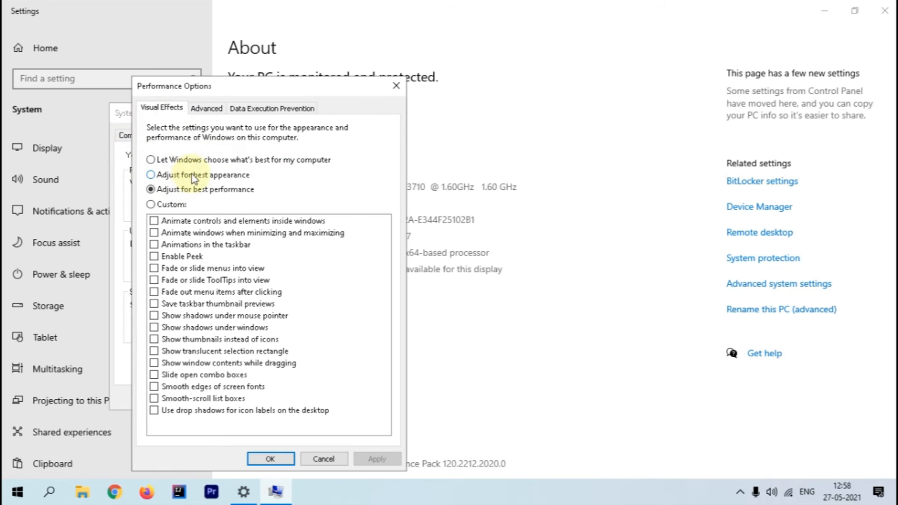
{"action": "left_click", "coordinate": [182, 159]}
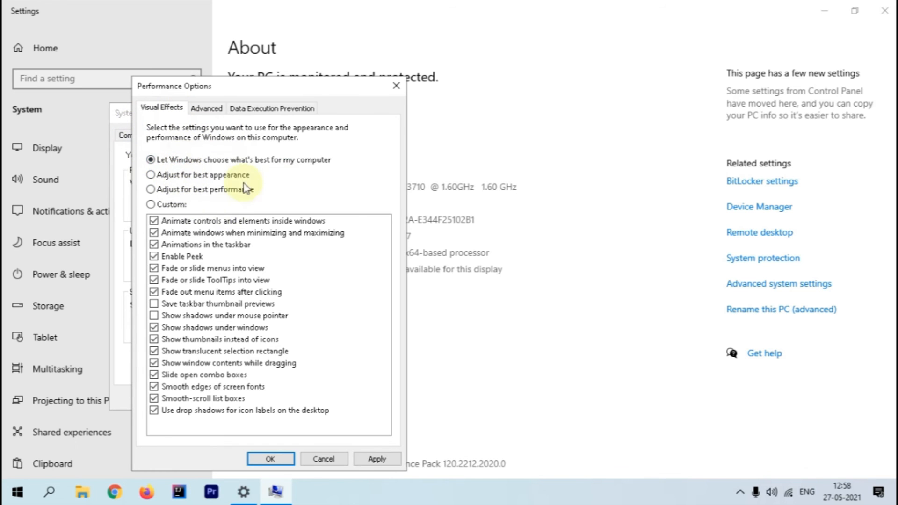
{"action": "left_click", "coordinate": [216, 187]}
{"action": "left_click", "coordinate": [376, 459]}
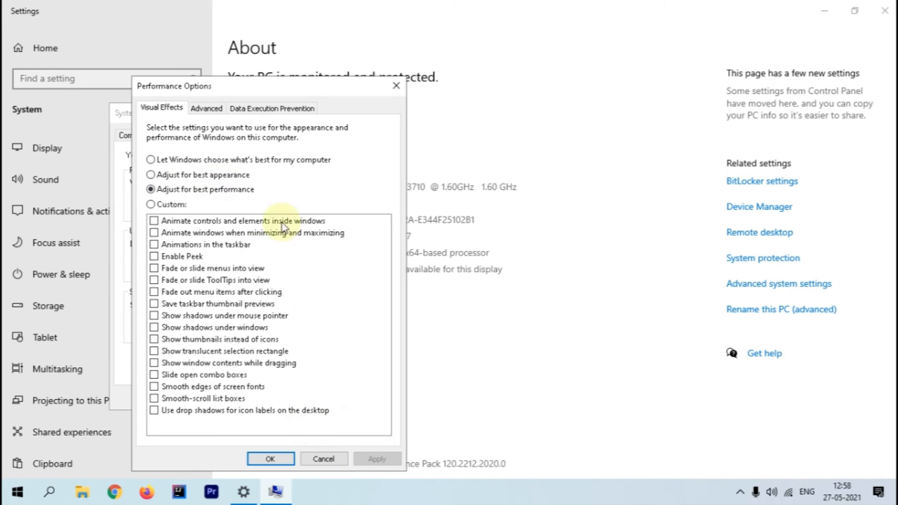
Review the custom paging file size of the C: drive in the virtual memory settings, and close all dialogs and Settings
{"action": "left_click", "coordinate": [214, 114]}
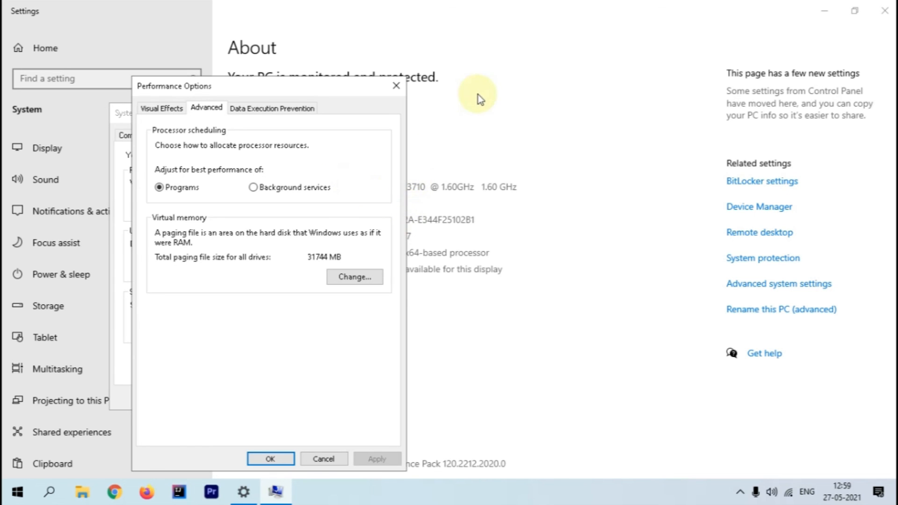
{"action": "left_click", "coordinate": [354, 276]}
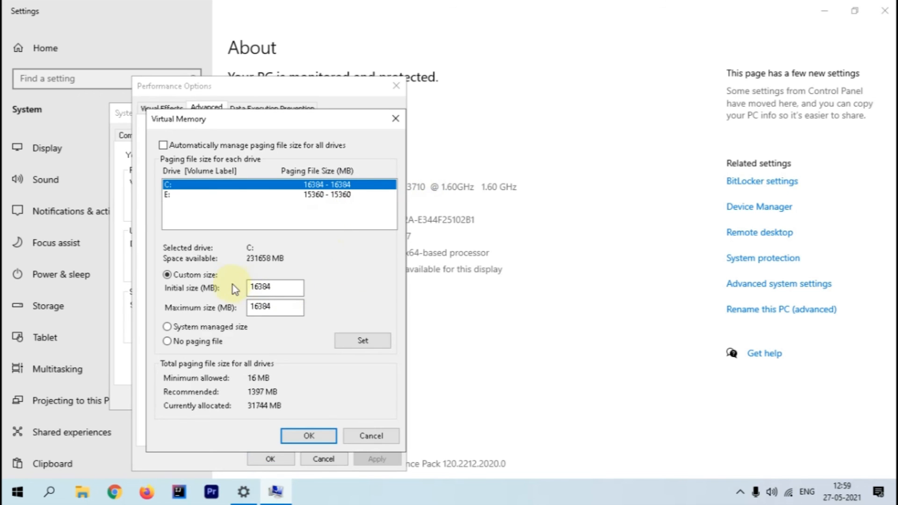
{"action": "left_click", "coordinate": [305, 437]}
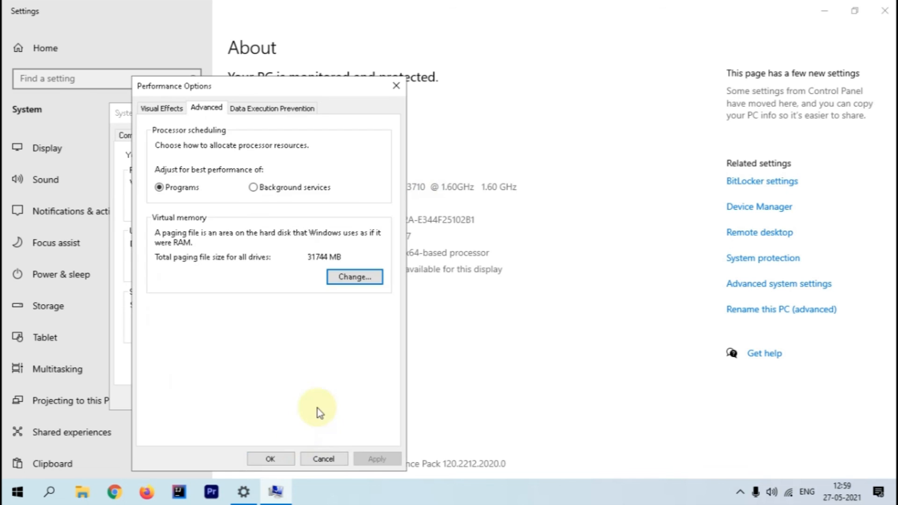
{"action": "left_click", "coordinate": [271, 458]}
{"action": "left_click", "coordinate": [241, 398]}
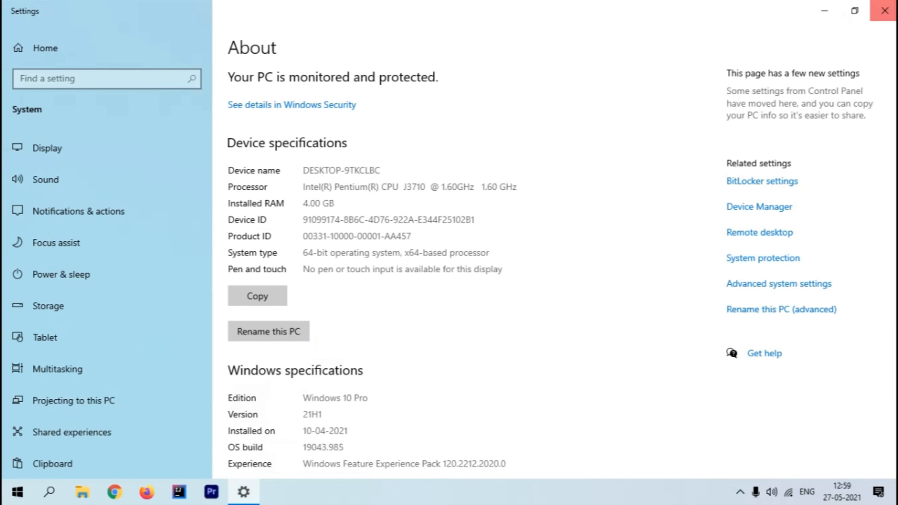
{"action": "left_click", "coordinate": [885, 11]}
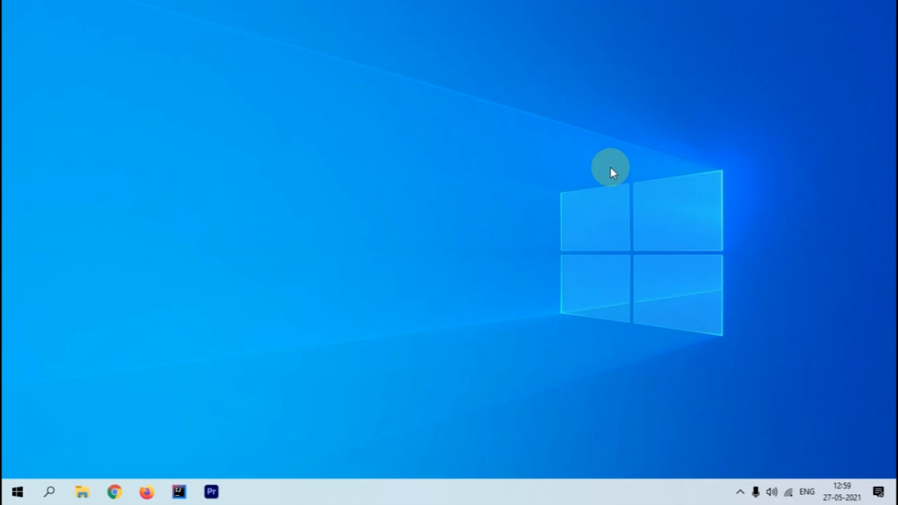